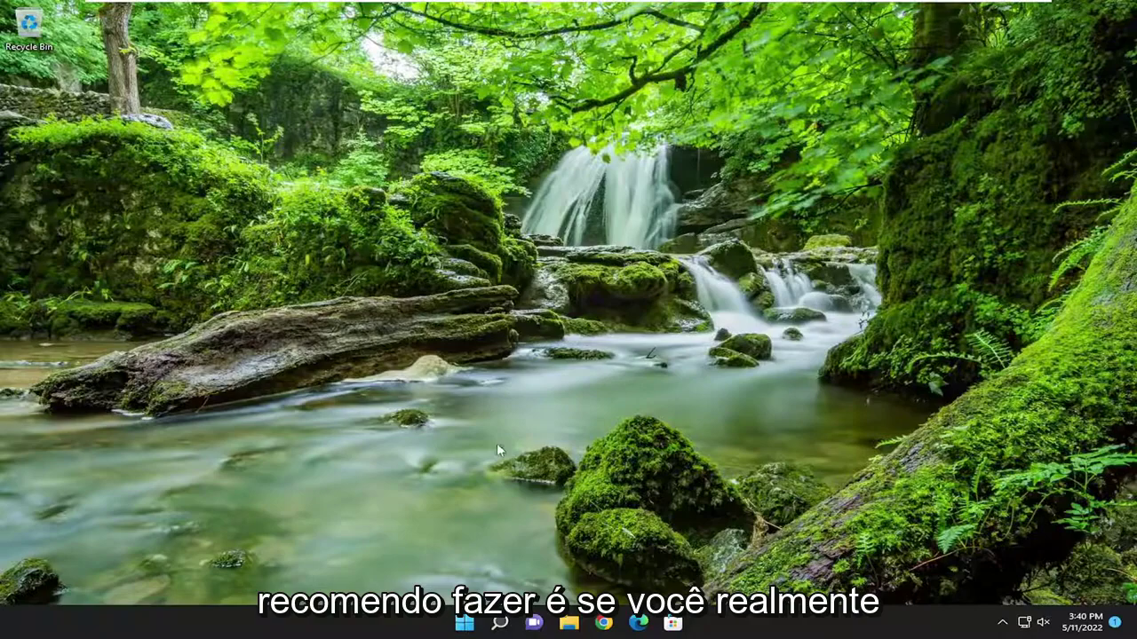
- Restart Windows 11 from the Start button's power menu and sign back in to the desktop
key("super+x")
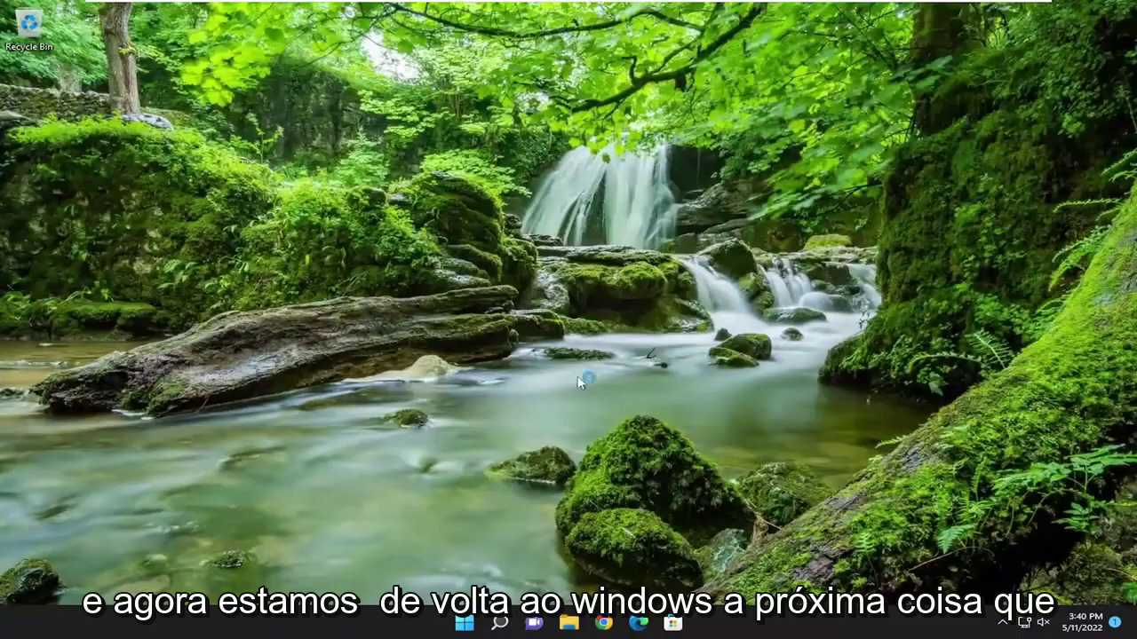
- Open the Services app and start the Windows Installer service from its properties
left_click(500, 623)
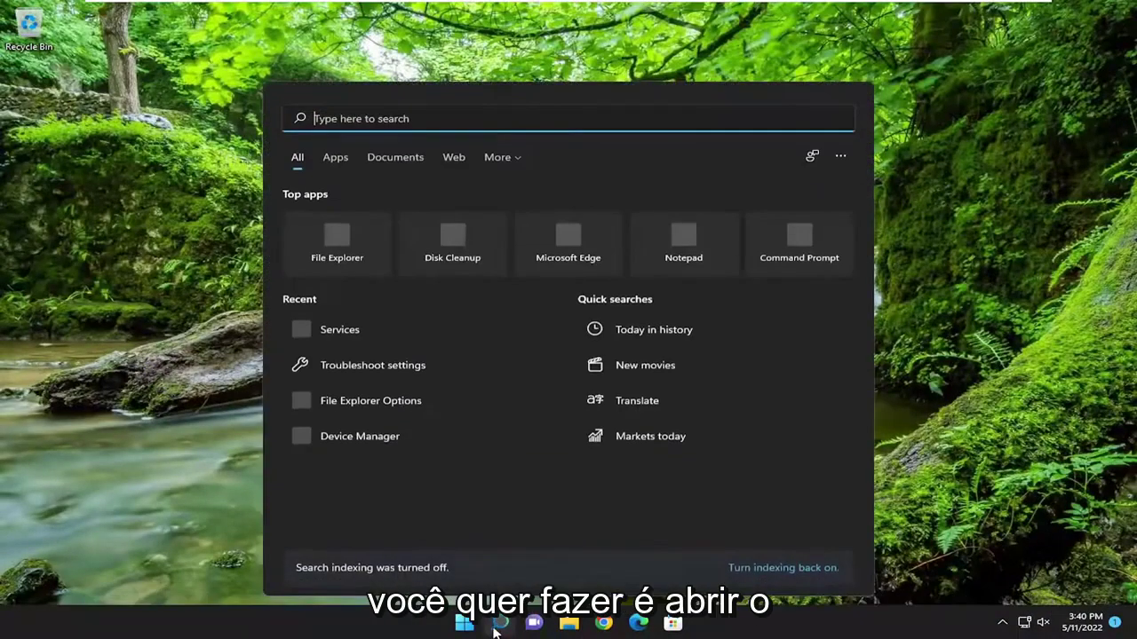
type("services")
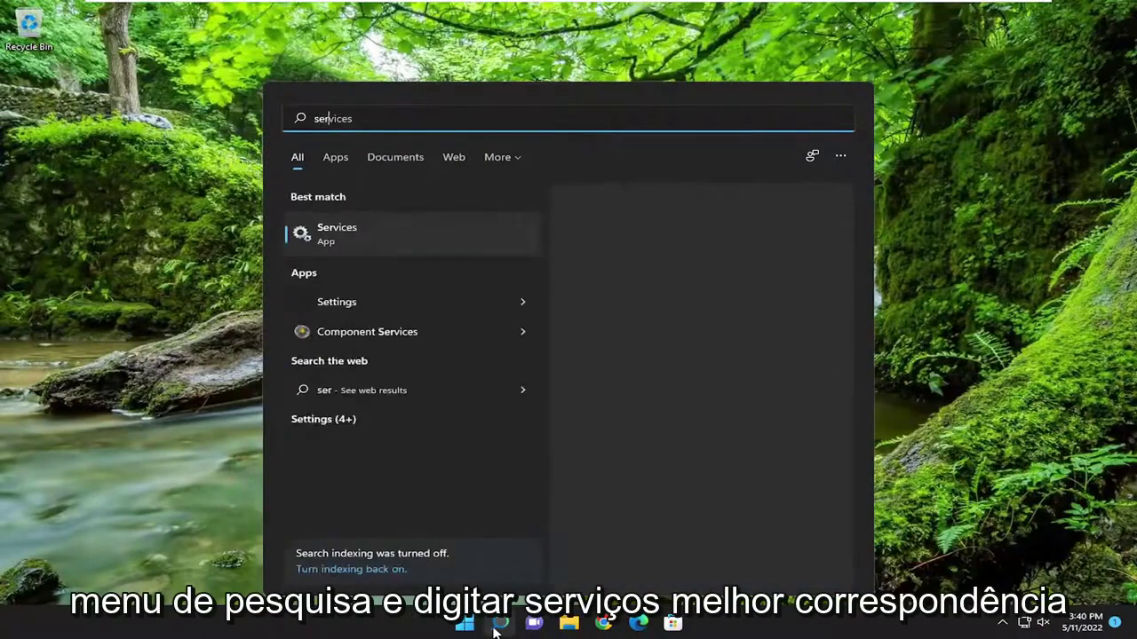
left_click(321, 234)
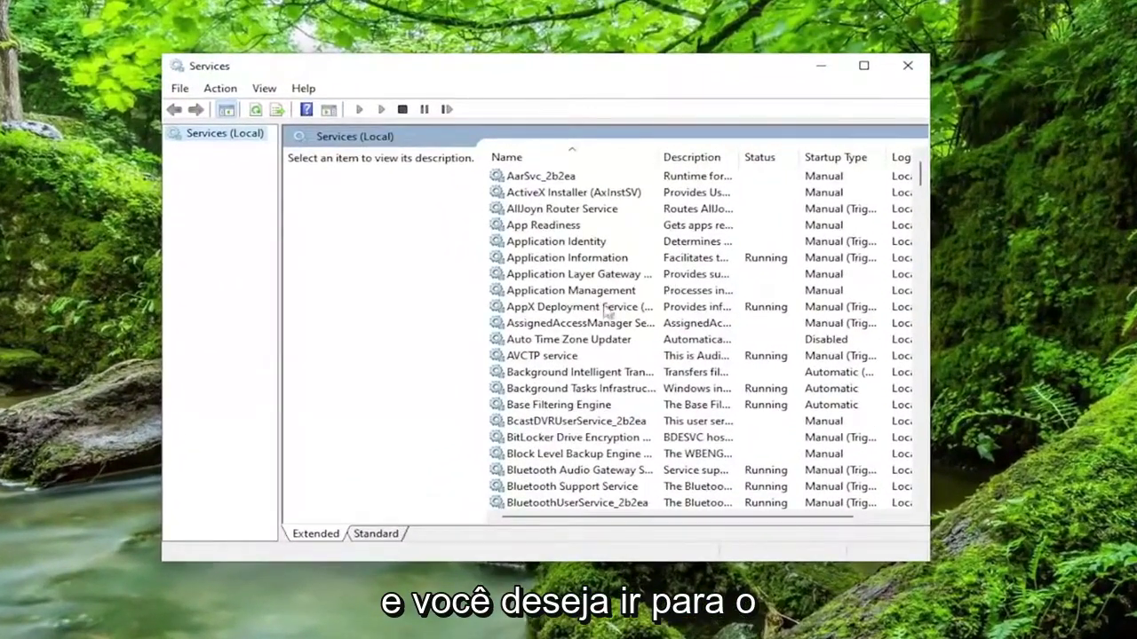
scroll(879, 272, "down", 8)
left_click_drag(922, 202, 921, 456)
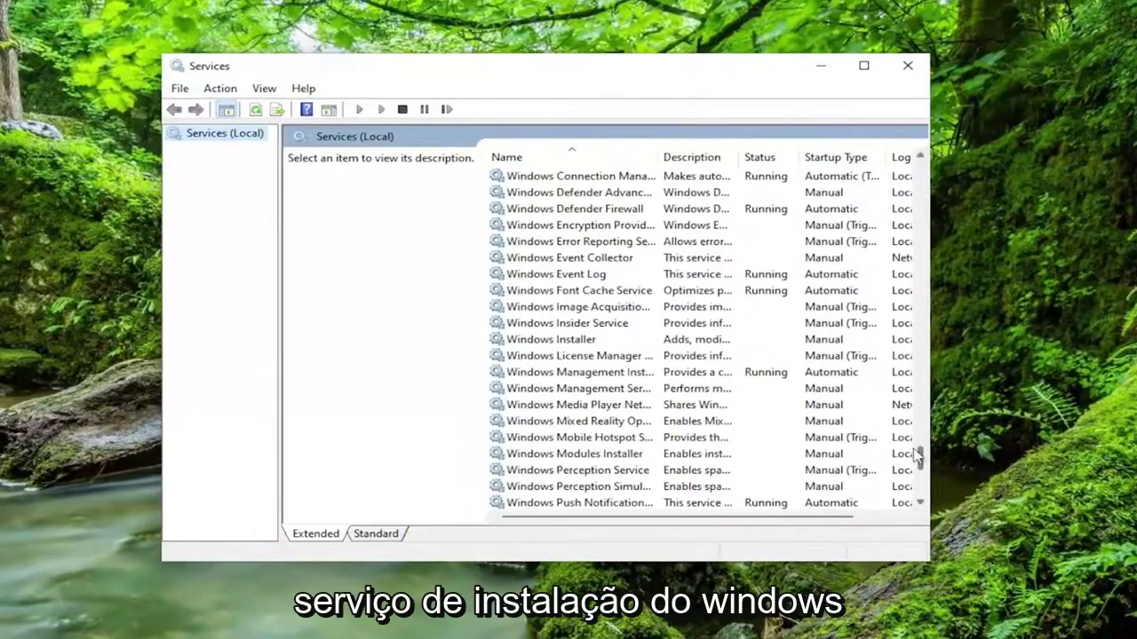
double_click(582, 339)
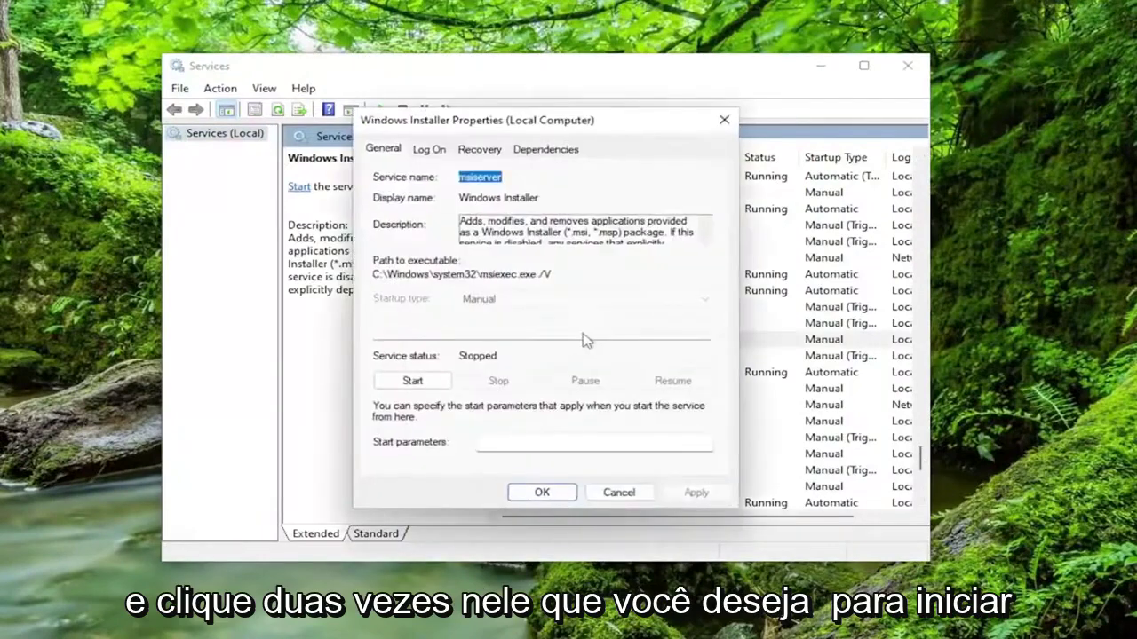
left_click(412, 382)
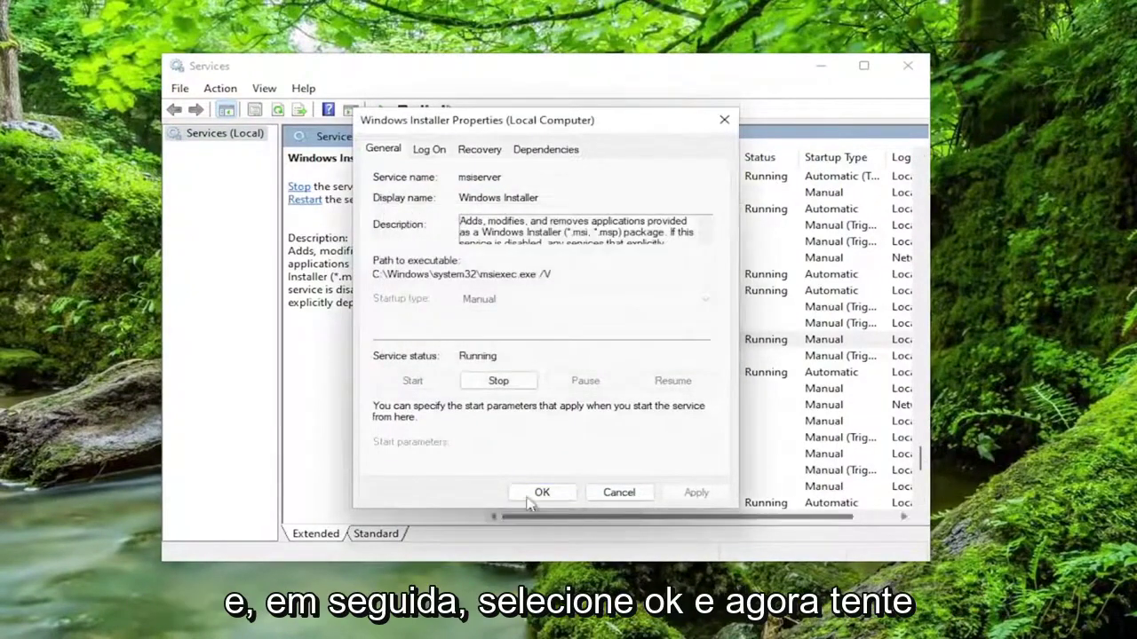
left_click(530, 499)
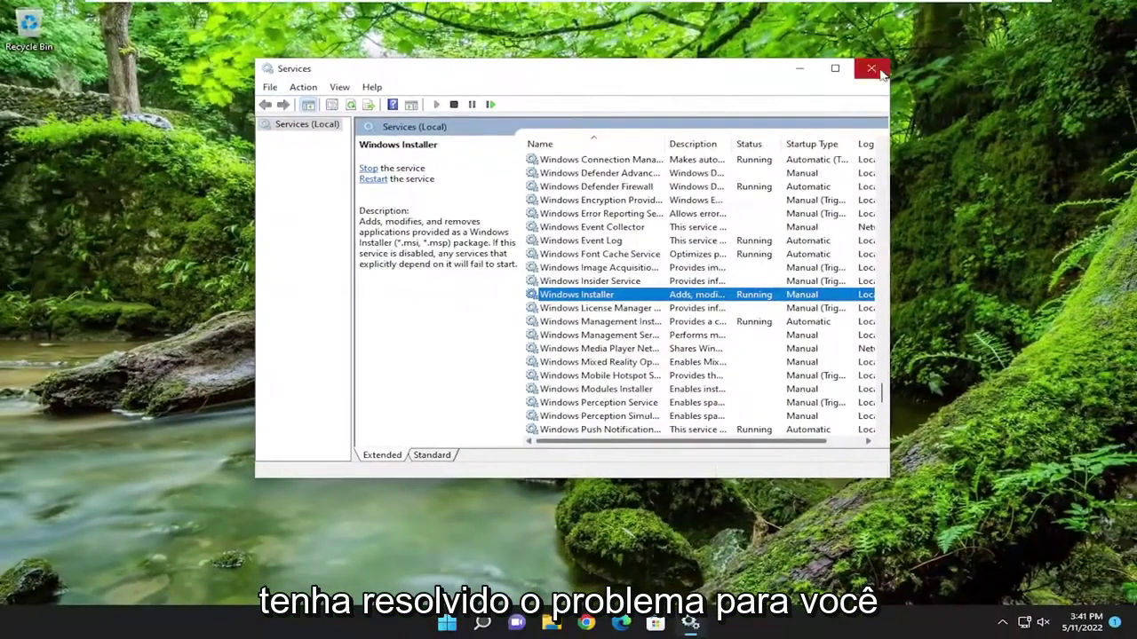
- Search for 'control panel' and open Control Panel
left_click(870, 69)
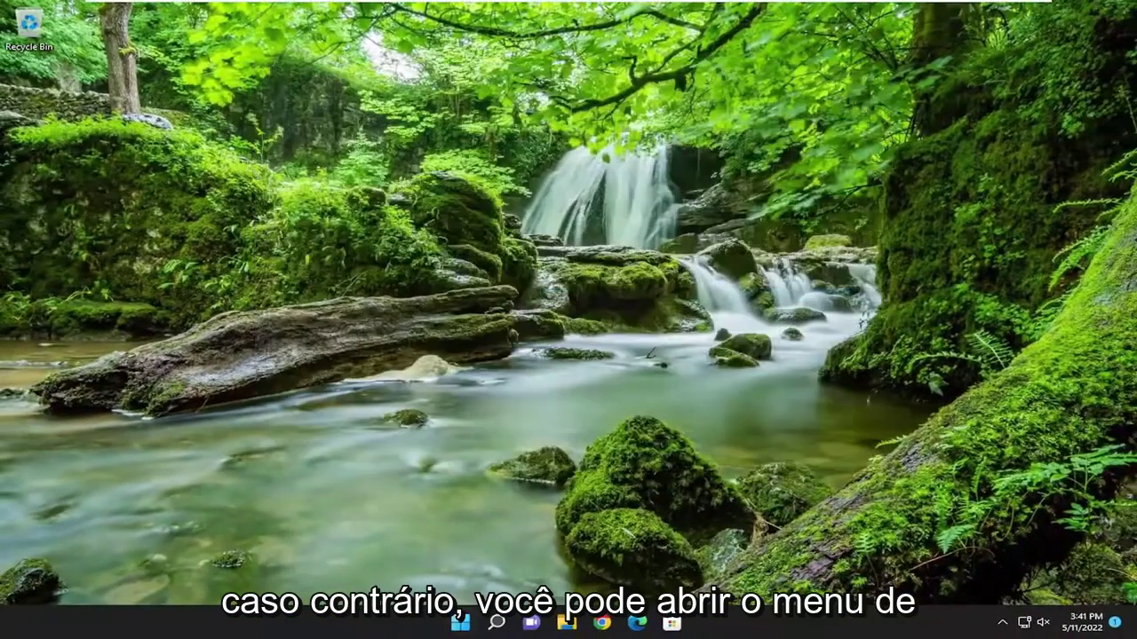
left_click(503, 624)
type("control panel")
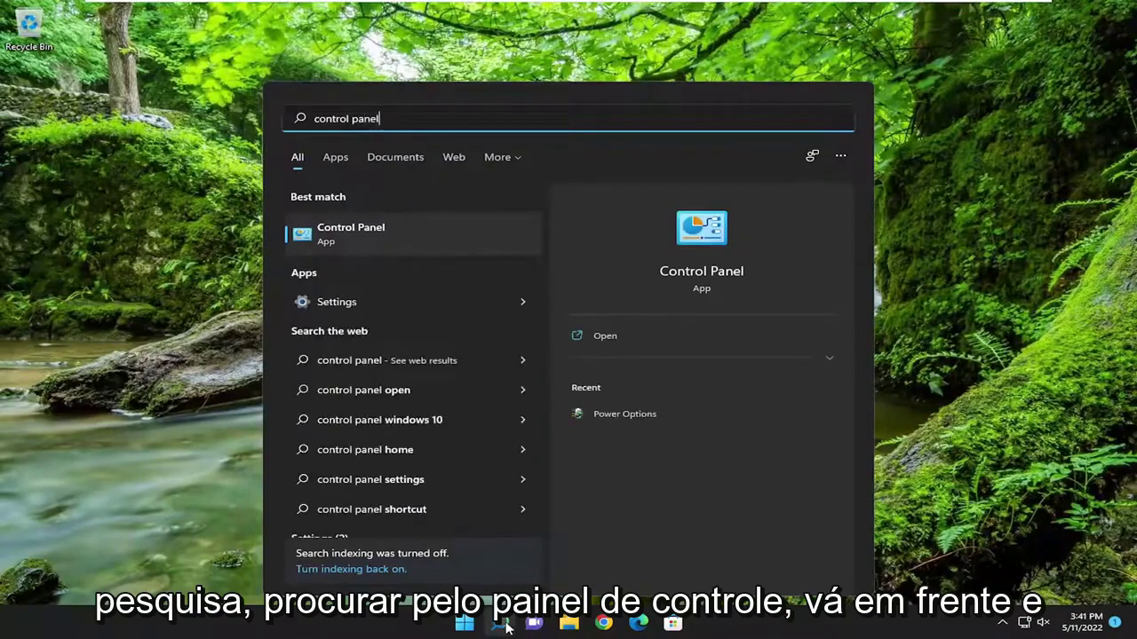
left_click(324, 227)
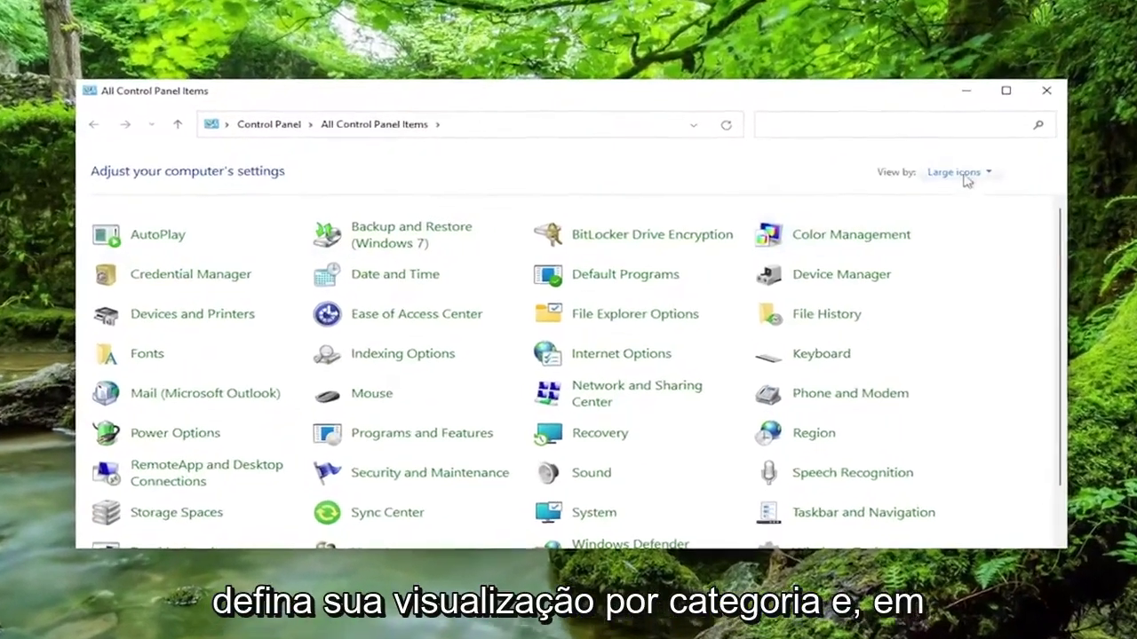
- Set View by to Category and open Programs > Uninstall a program
left_click(917, 181)
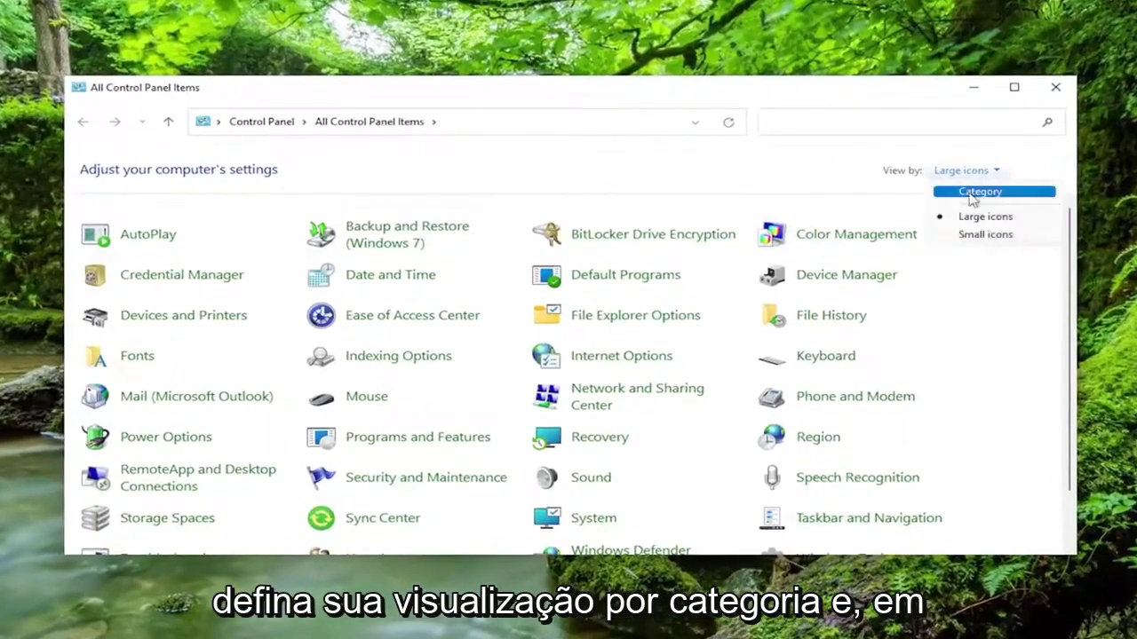
left_click(977, 190)
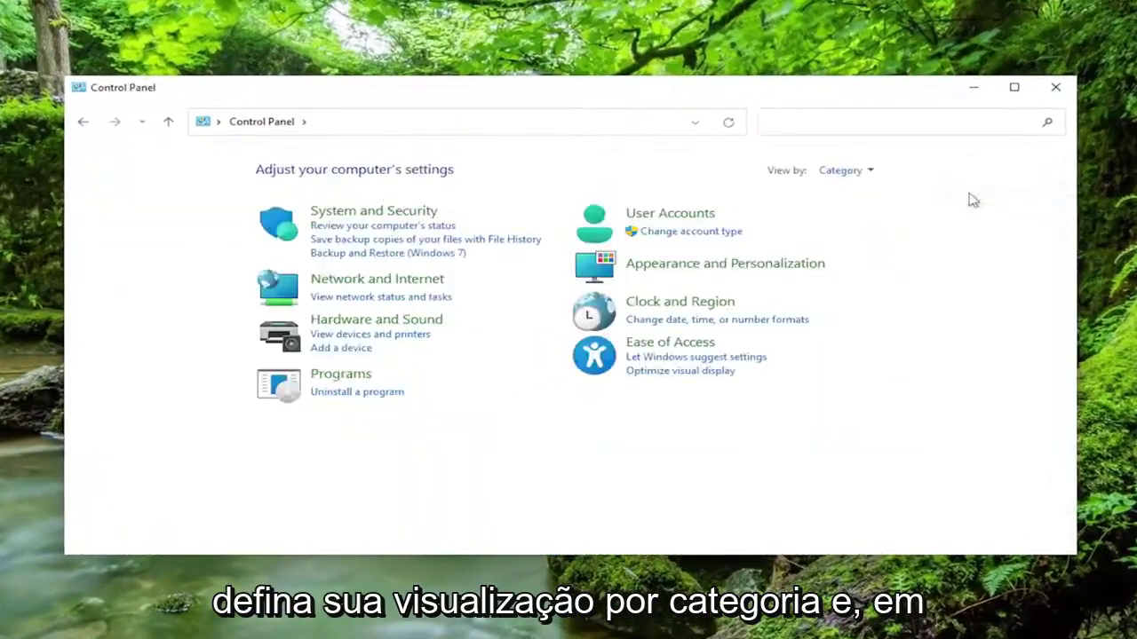
left_click(361, 399)
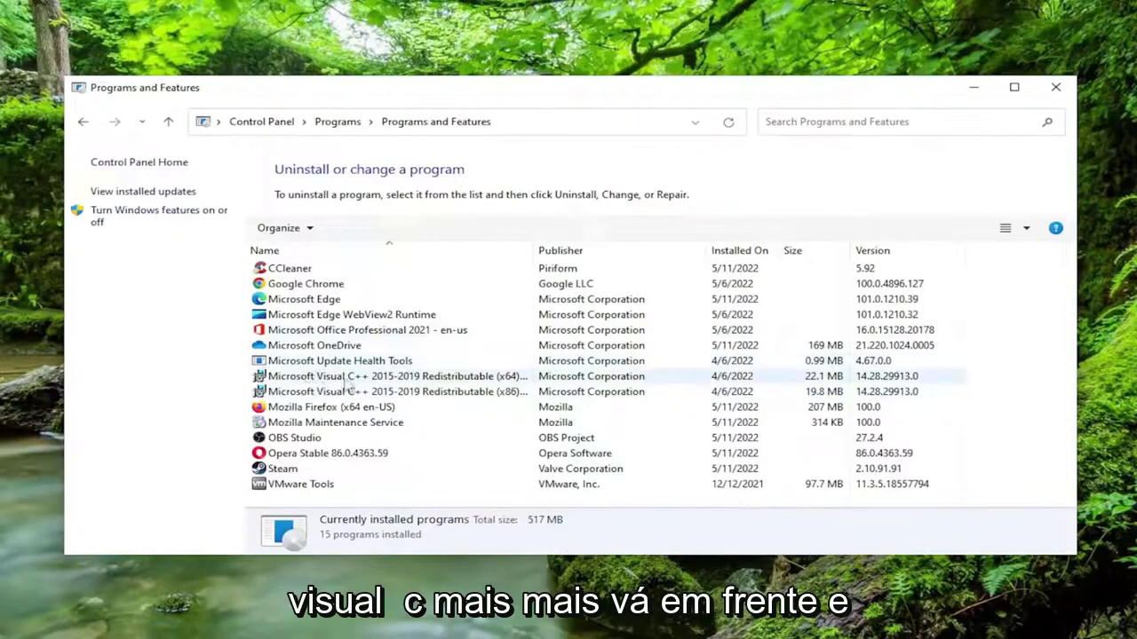
- Repair the Microsoft Visual C++ 2015-2019 Redistributable (x64), approving the permission prompt
left_click(382, 380)
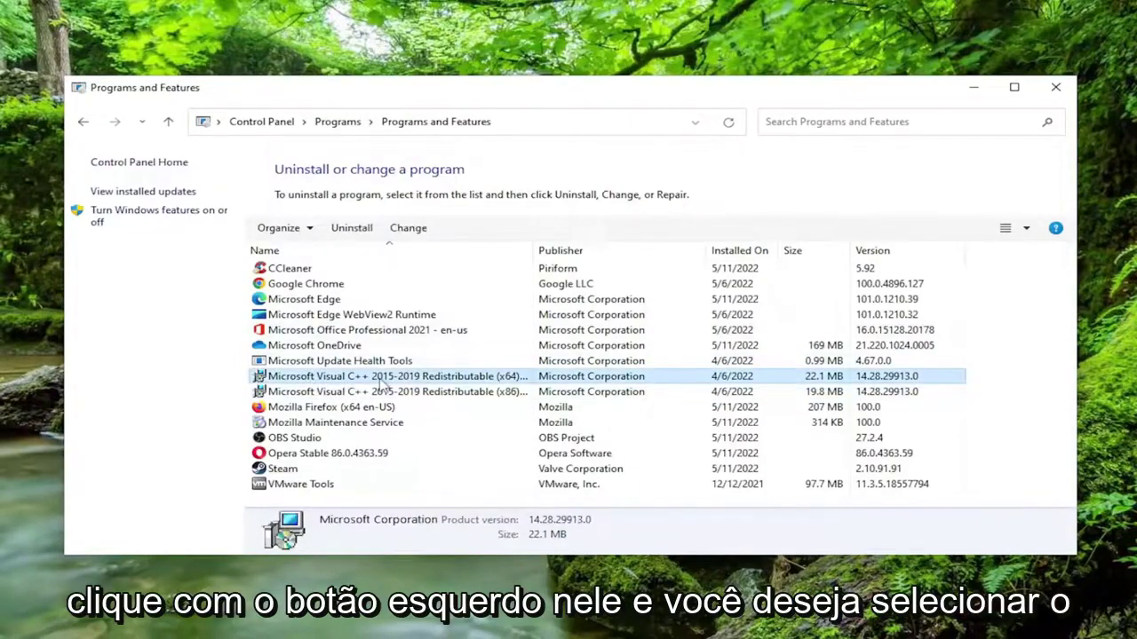
left_click(404, 229)
left_click(588, 411)
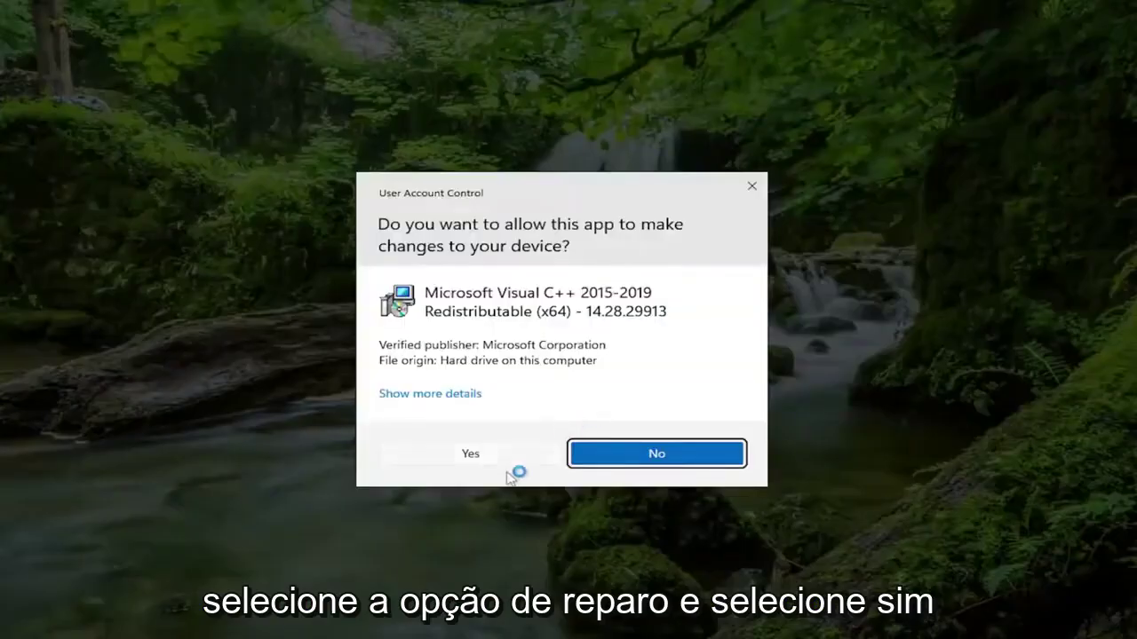
left_click(503, 461)
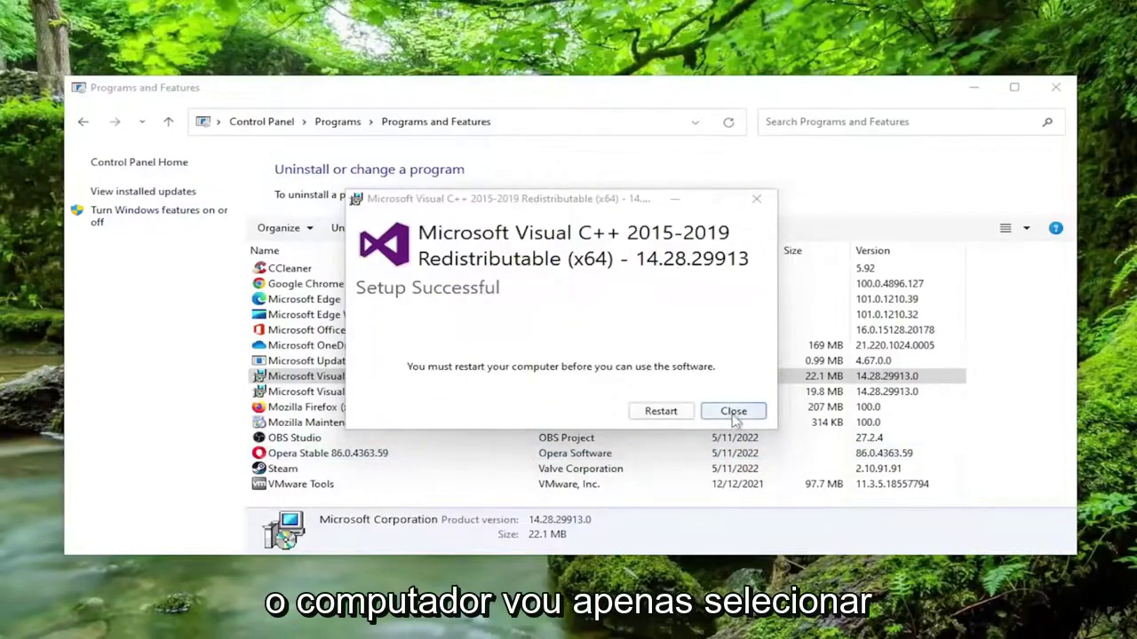
left_click(735, 415)
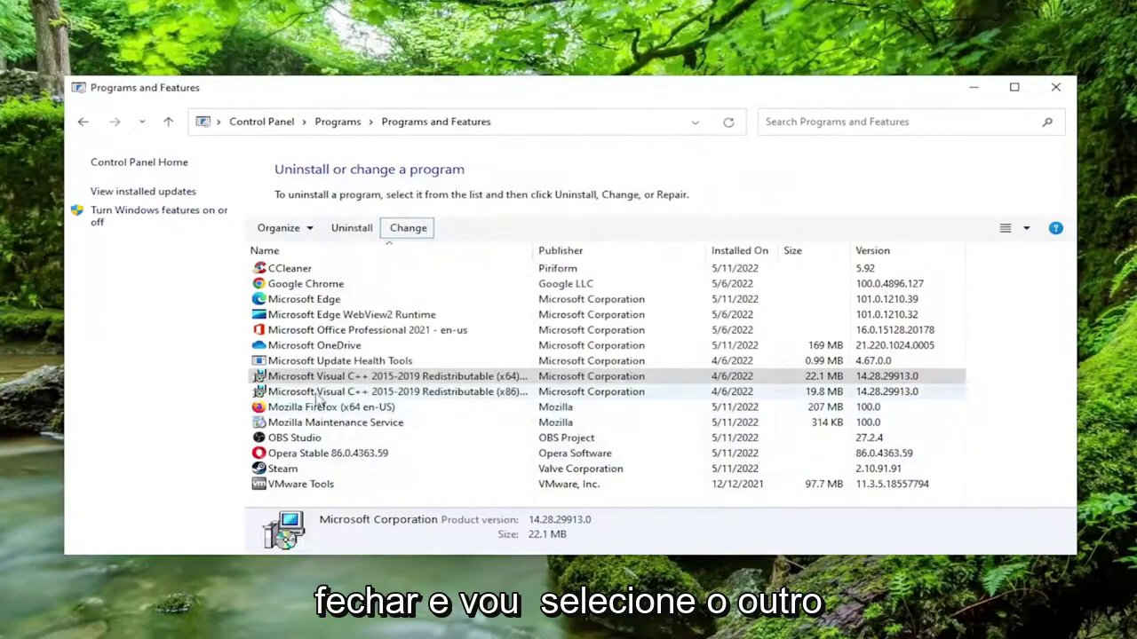
- Repair the x86 Visual C++ 2015-2019 Redistributable, then close Programs and Features
left_click(316, 394)
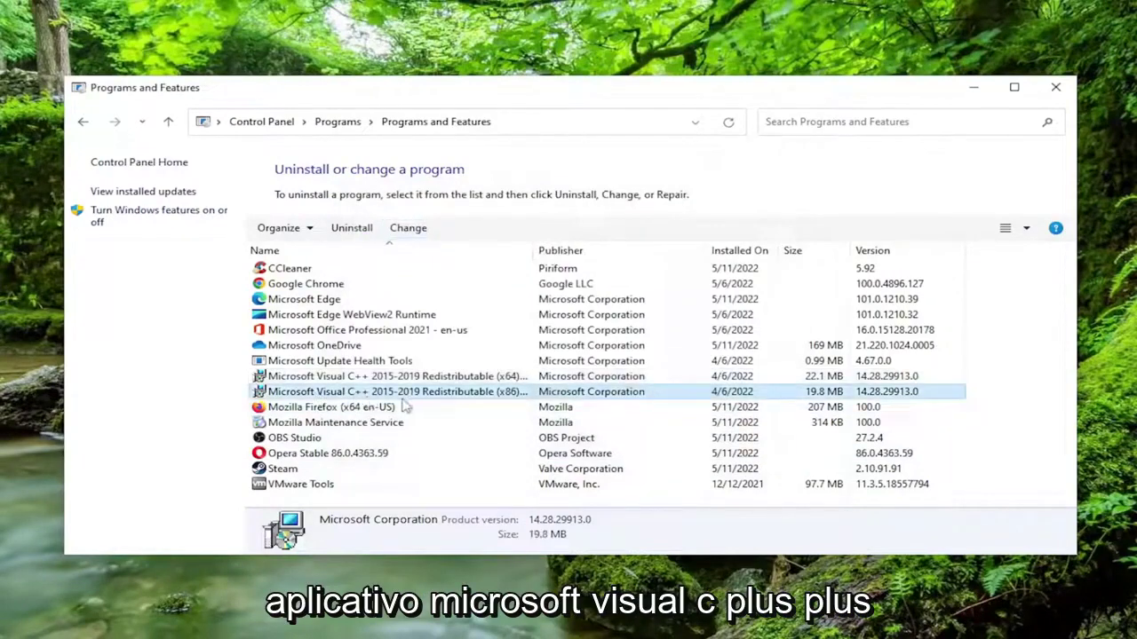
left_click(409, 227)
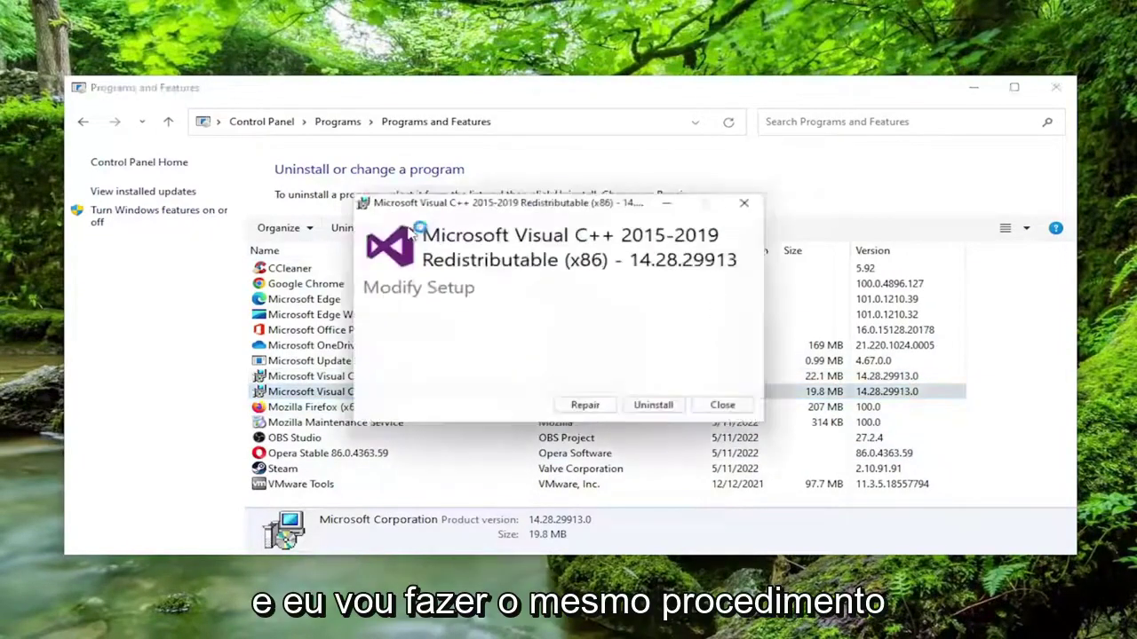
left_click(586, 410)
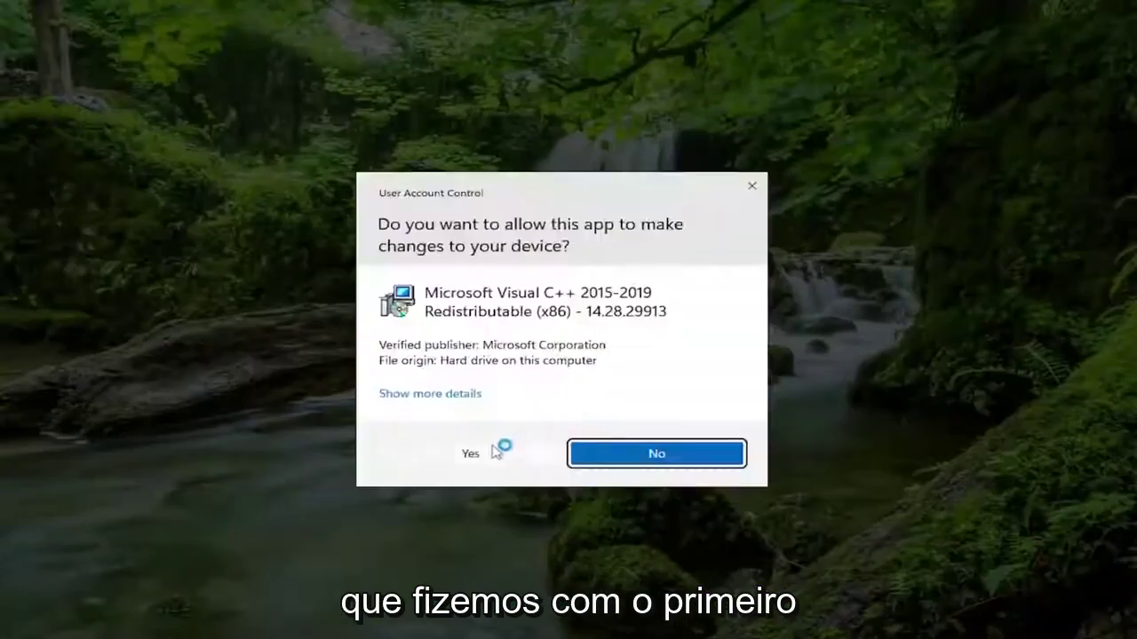
left_click(495, 452)
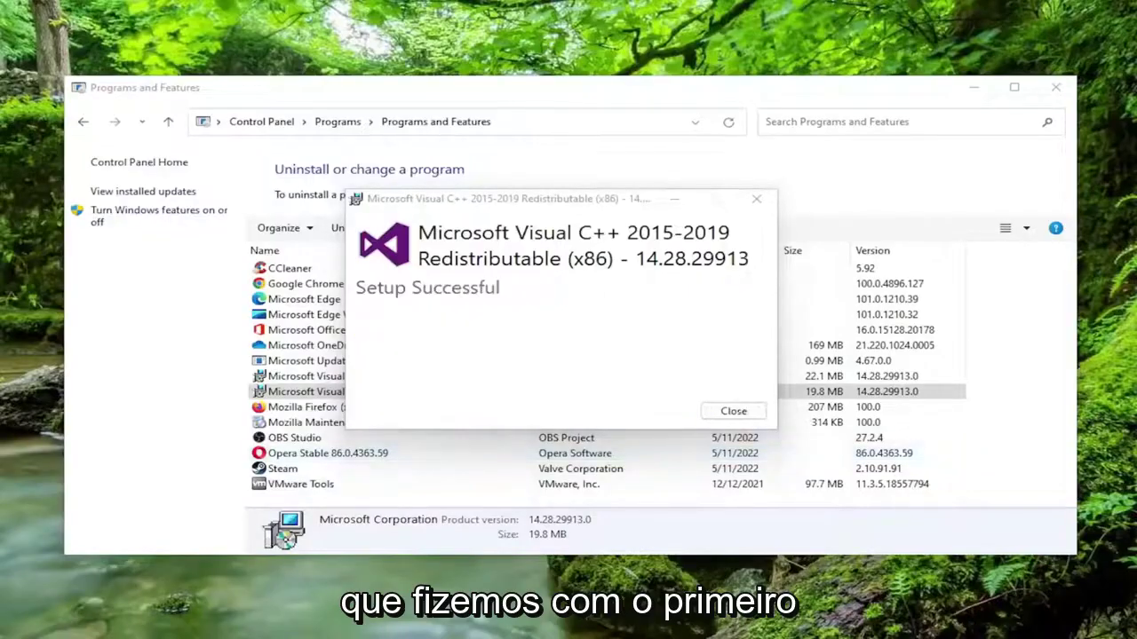
left_click(733, 411)
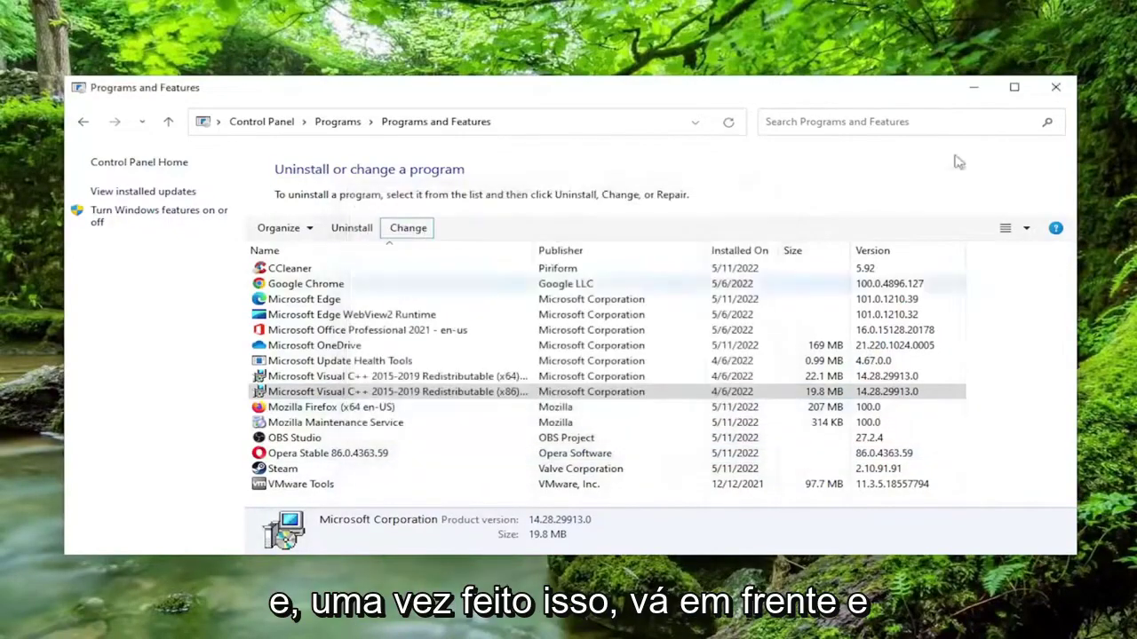
left_click(1055, 86)
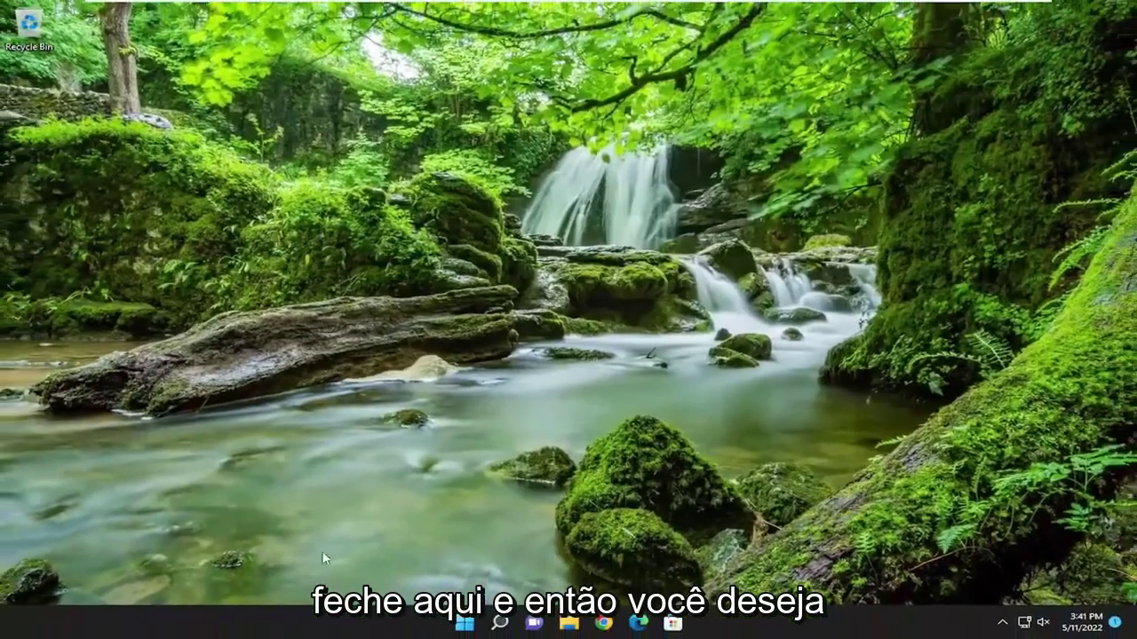
- Restart the PC via the Start button's Shut down or sign out > Restart
right_click(464, 625)
mouse_move(475, 571)
left_click(571, 577)
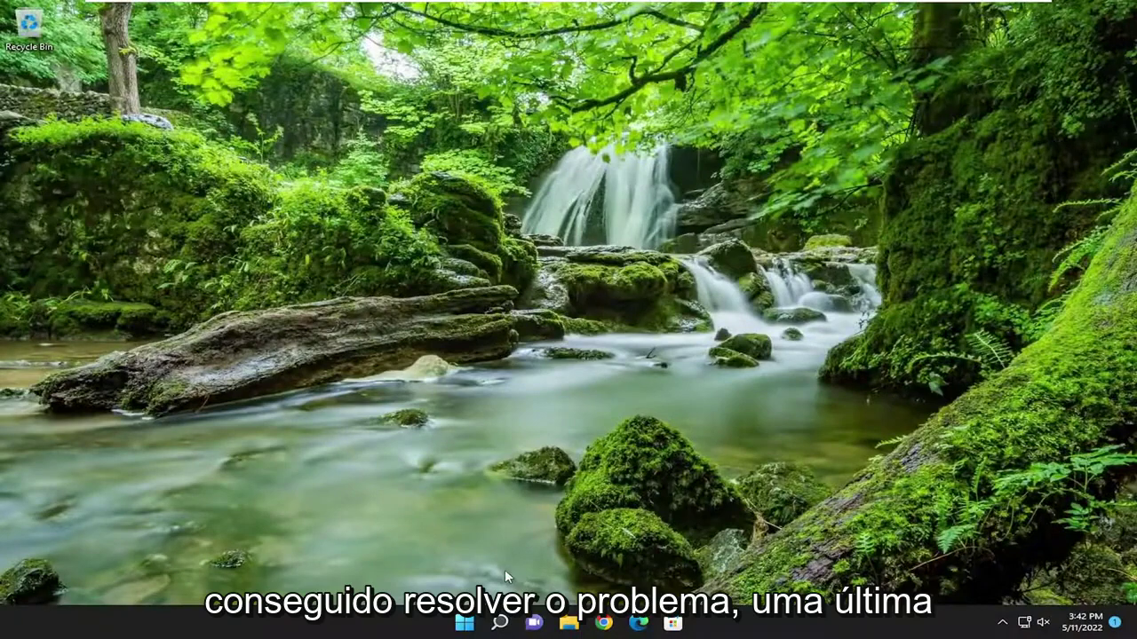
- Search for cmd and run Command Prompt as administrator, accepting the UAC prompt
left_click(500, 623)
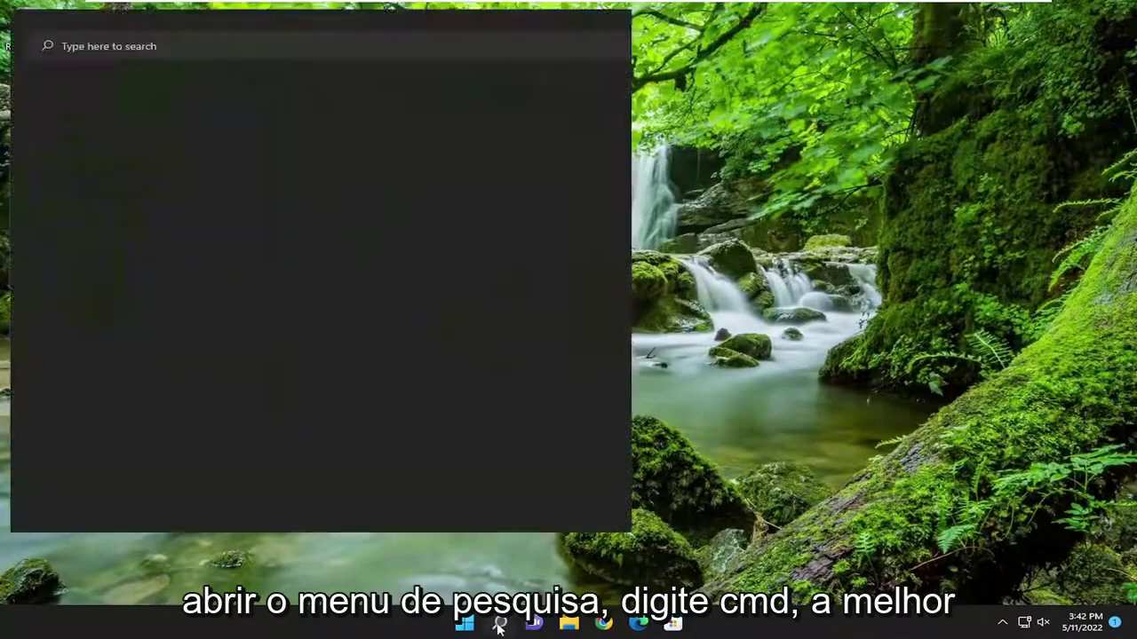
type("cmd")
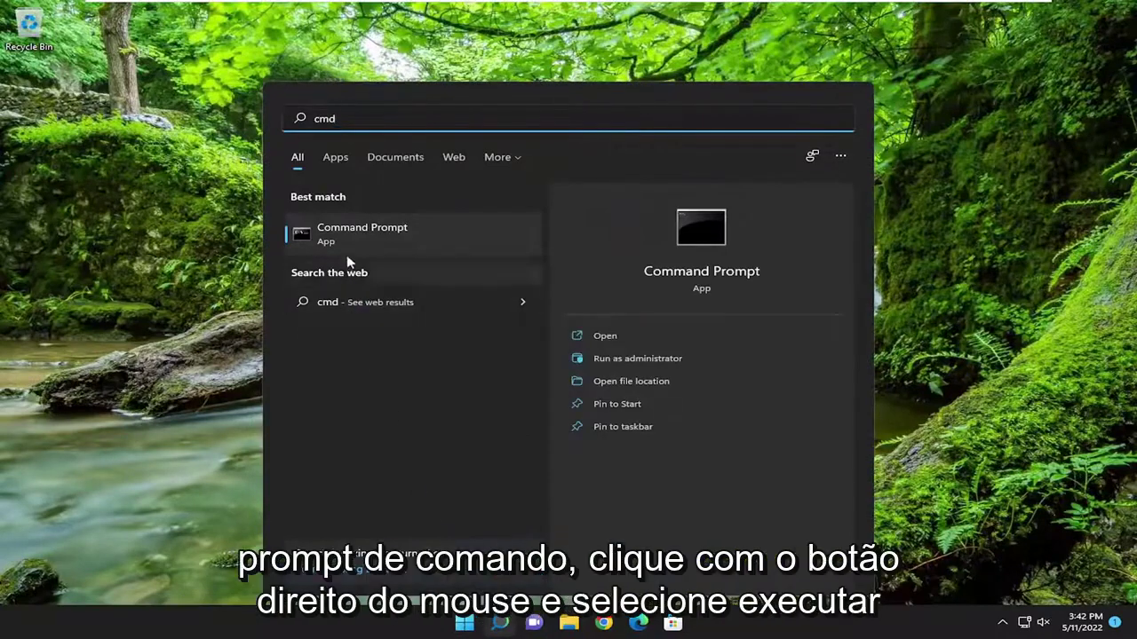
right_click(345, 232)
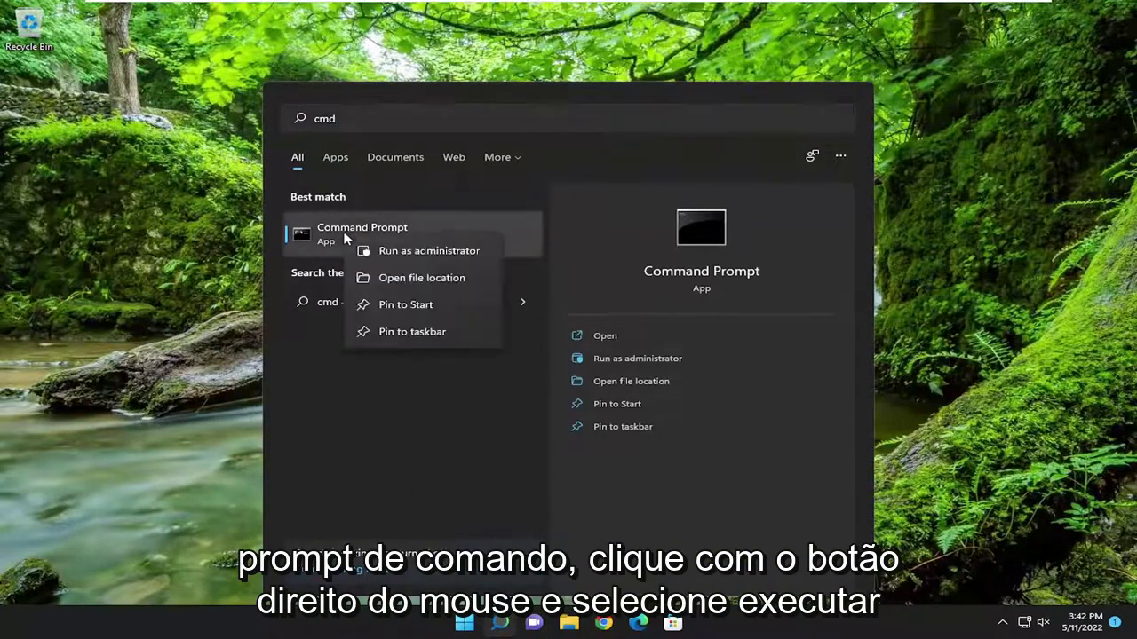
left_click(420, 250)
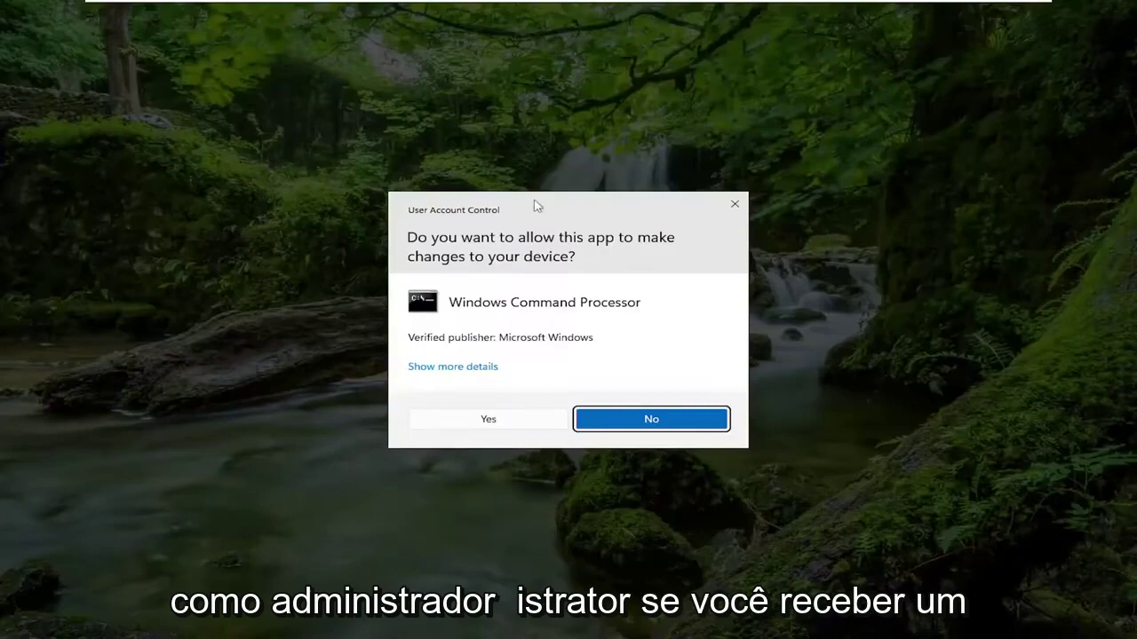
left_click(488, 421)
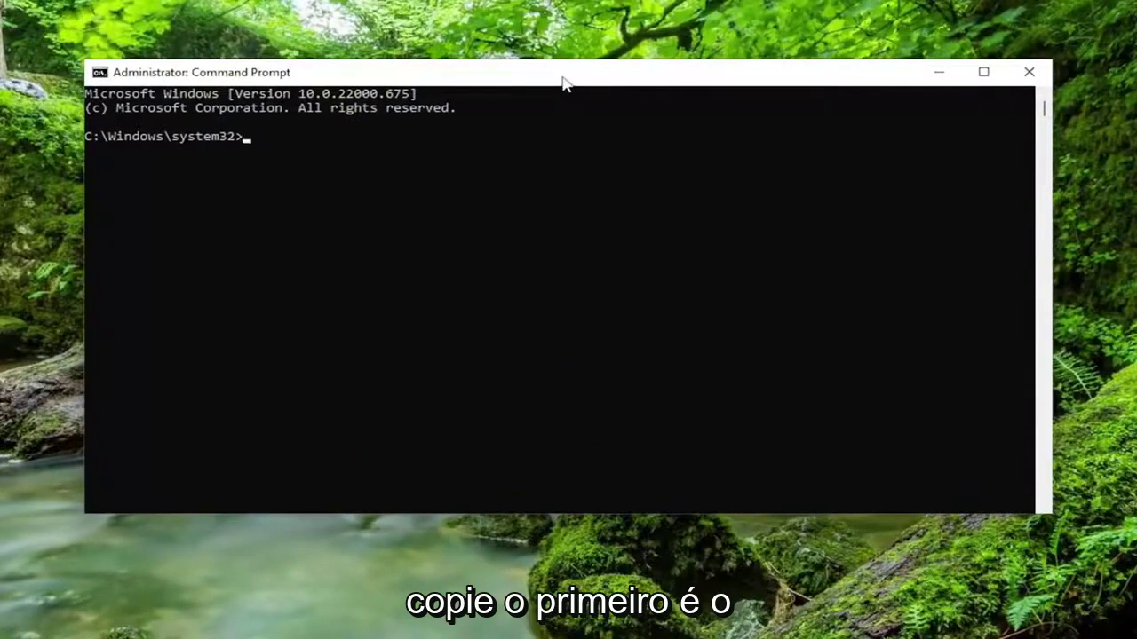
- Paste and run sfc /scannow in the elevated Command Prompt
right_click(500, 78)
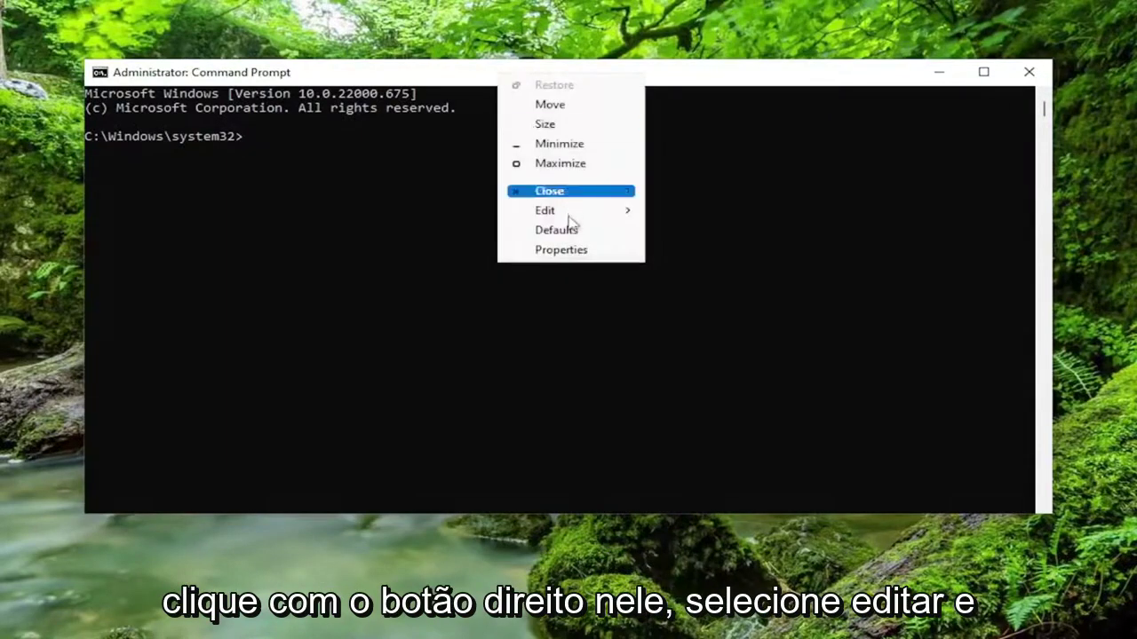
mouse_move(570, 217)
left_click(690, 250)
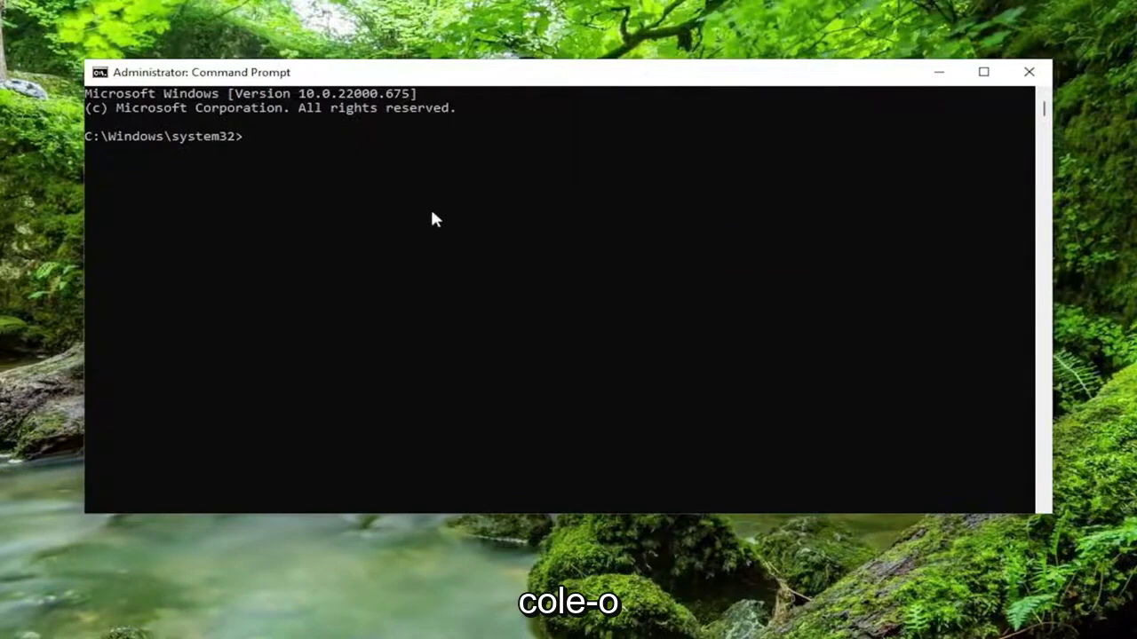
key("Return")
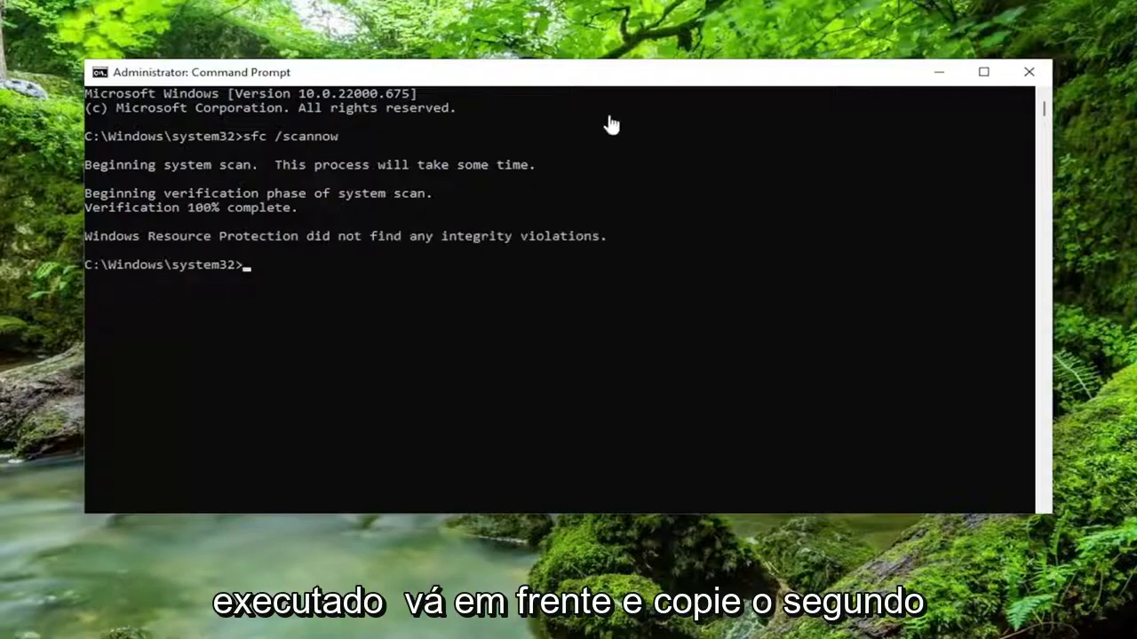
- Paste and run DISM /Online /Cleanup-Image /RestoreHealth in Command Prompt
right_click(570, 83)
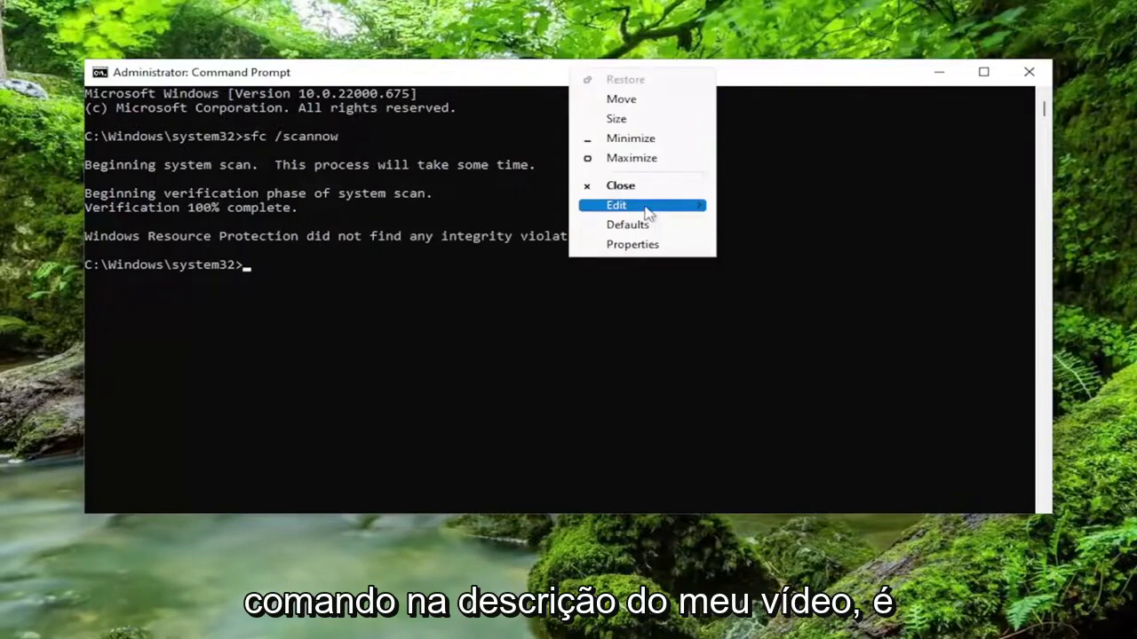
mouse_move(648, 204)
left_click(757, 244)
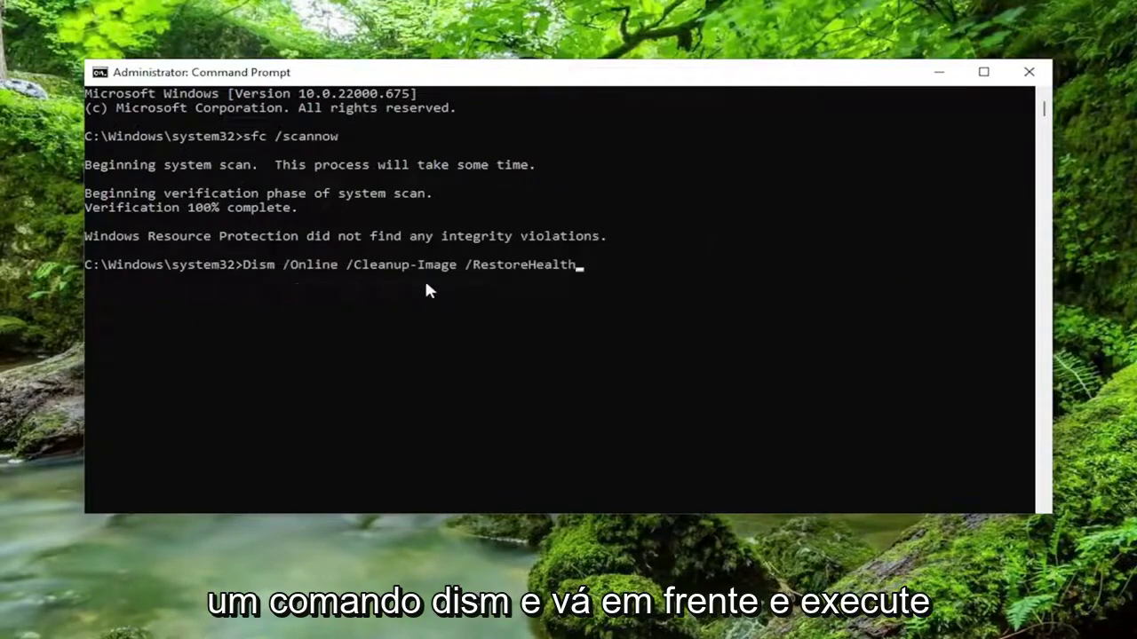
key("Return")
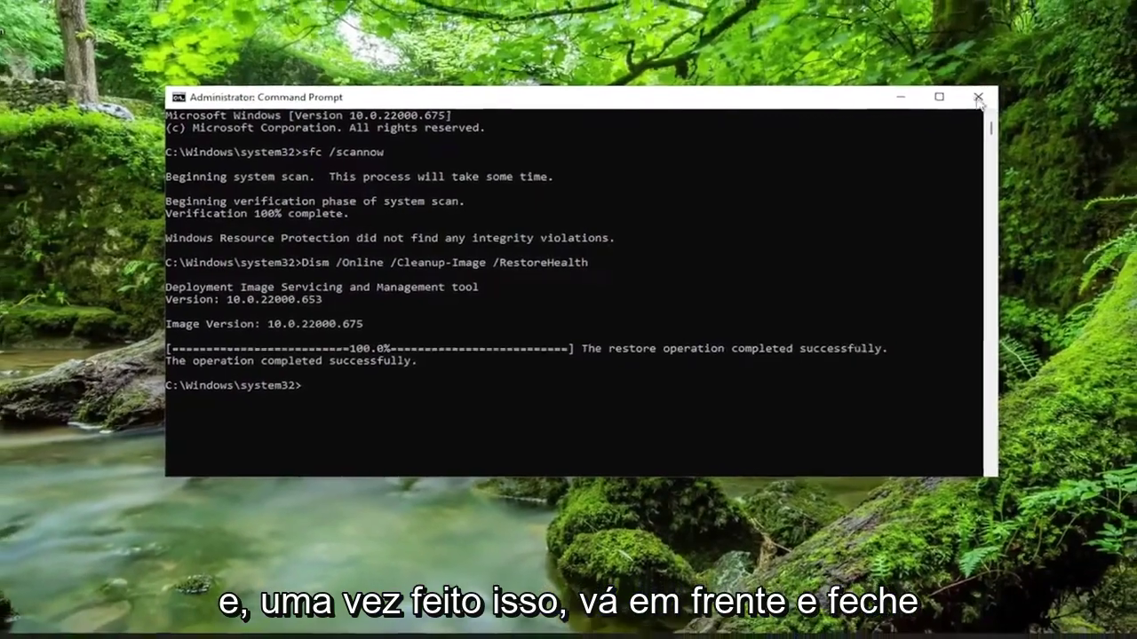
- Close Command Prompt and choose Restart from the Start button's power menu
left_click(1024, 74)
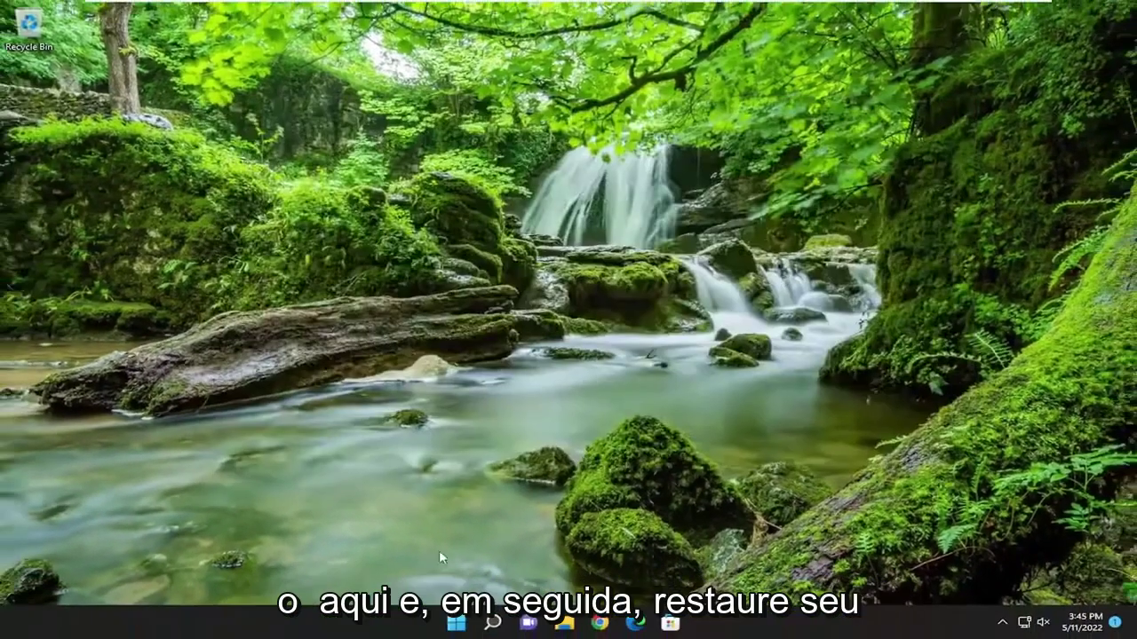
right_click(466, 627)
mouse_move(514, 565)
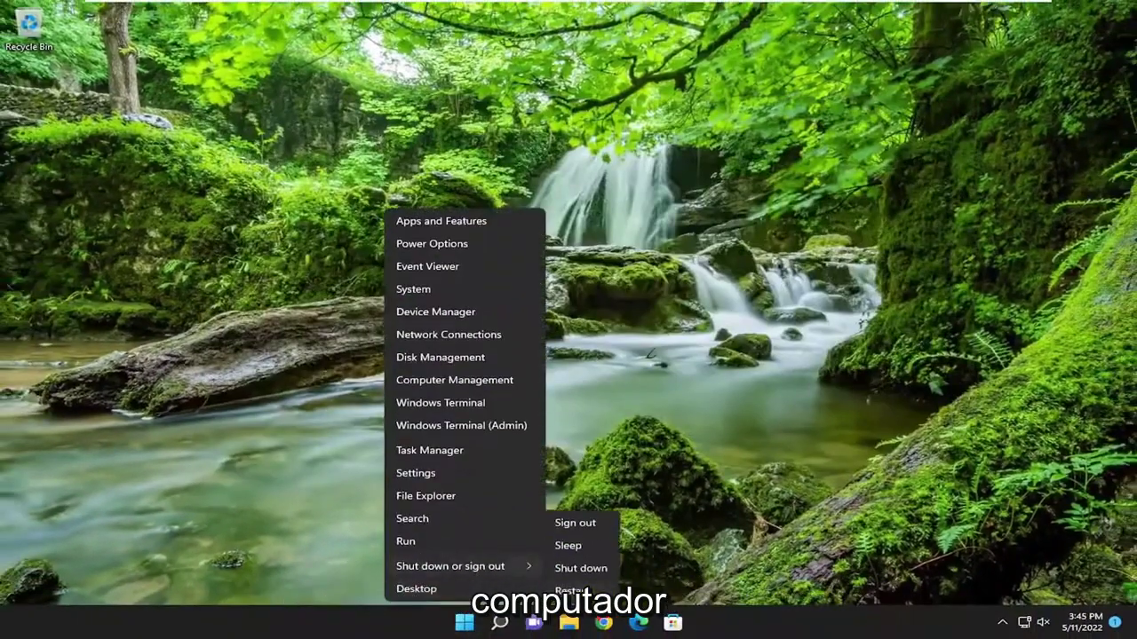
left_click(573, 592)
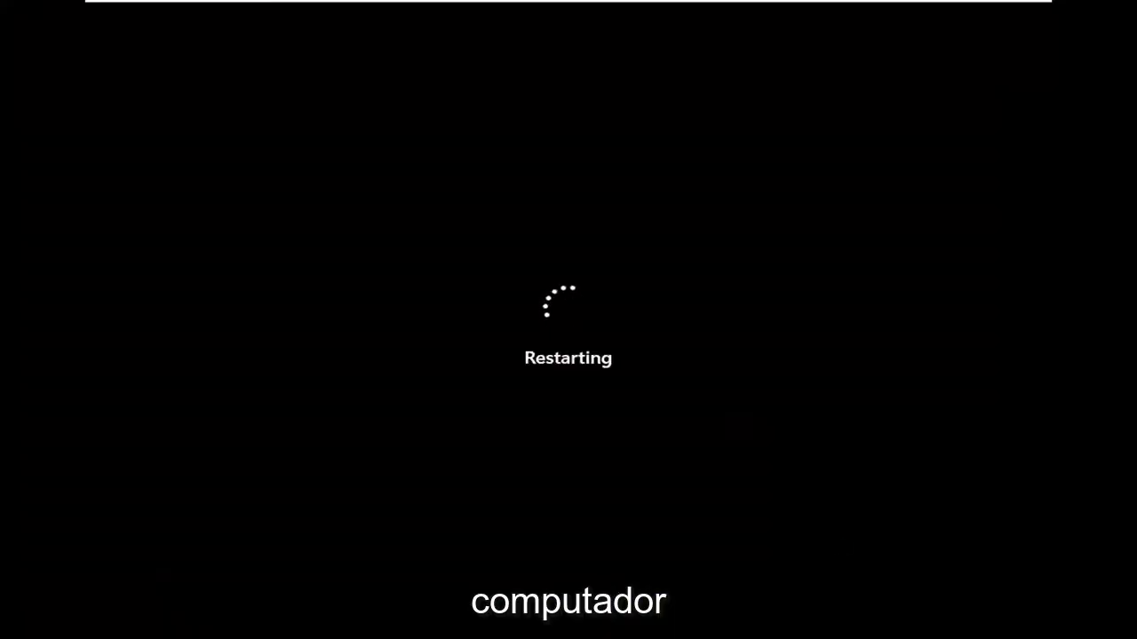